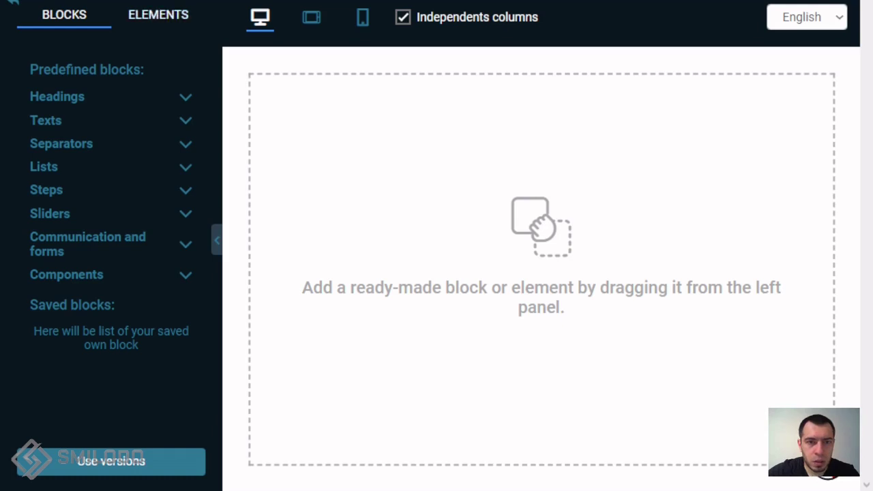
Add a Social element to the empty page and turn on its hover effect
{"action": "left_click", "coordinate": [158, 15]}
{"action": "scroll", "coordinate": [110, 239], "scroll_direction": "down", "scroll_amount": 10}
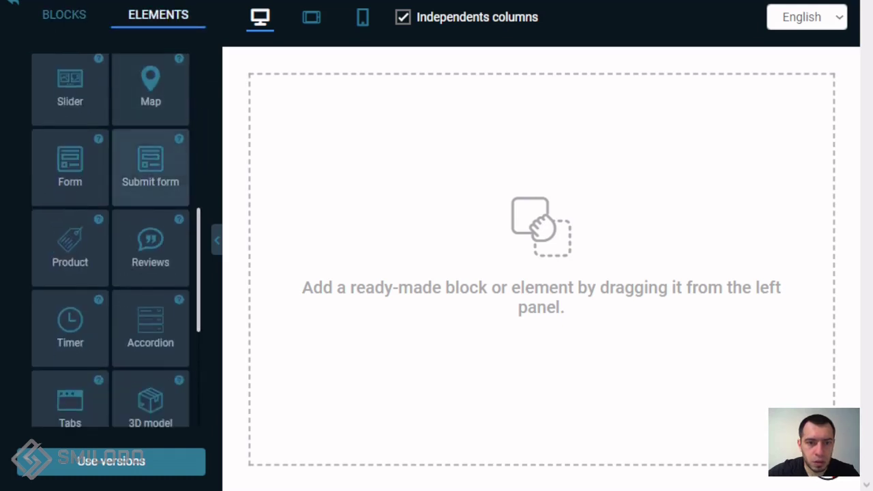
{"action": "left_click_drag", "start_coordinate": [150, 204], "coordinate": [495, 203]}
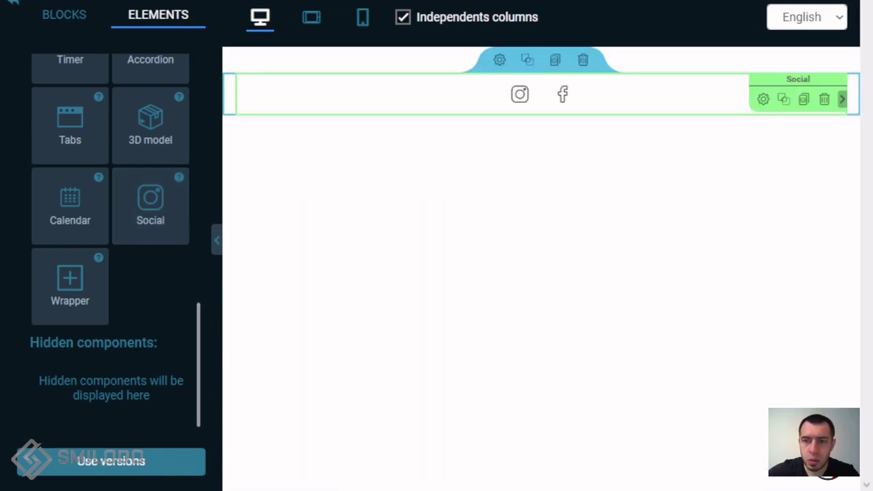
{"action": "left_click", "coordinate": [763, 99]}
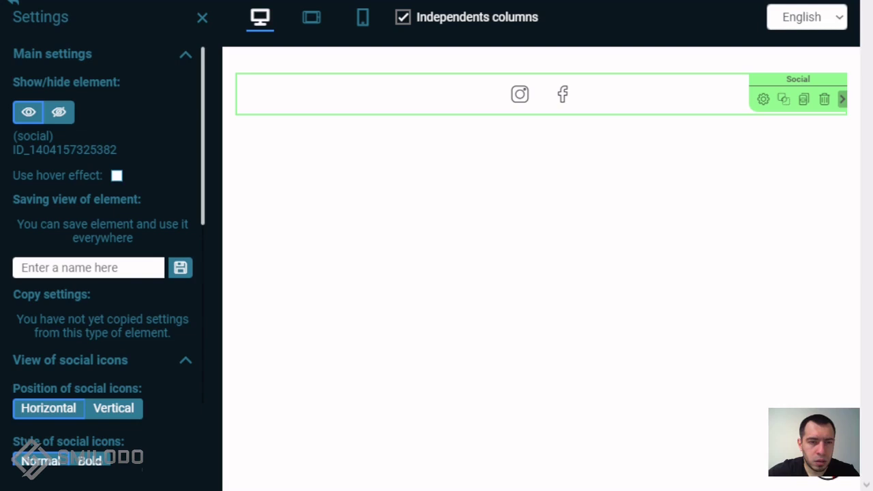
{"action": "left_click", "coordinate": [117, 176]}
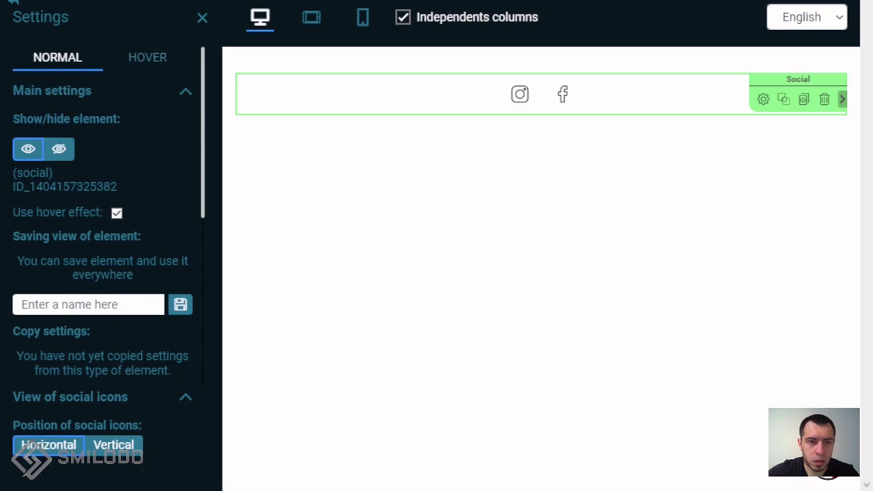
Compare the Social element's normal and hover states and review the available hover options
{"action": "left_click", "coordinate": [148, 58]}
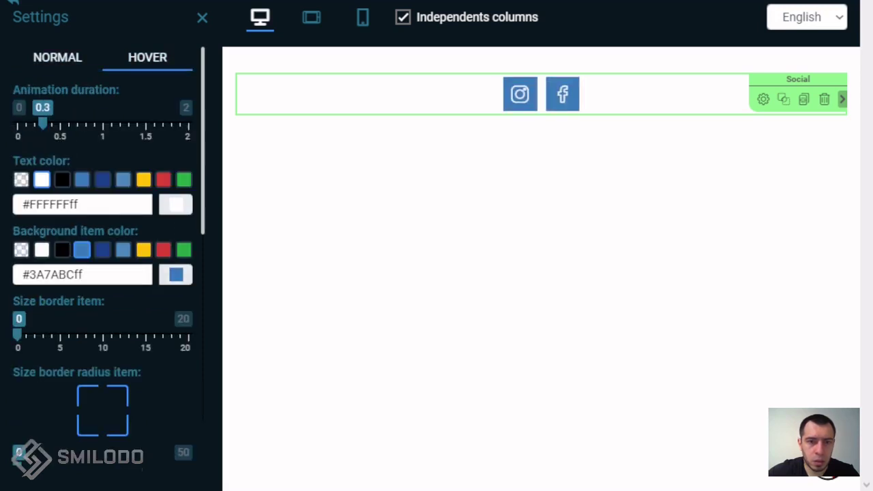
{"action": "left_click", "coordinate": [58, 58]}
{"action": "left_click", "coordinate": [147, 57]}
{"action": "left_click", "coordinate": [57, 57]}
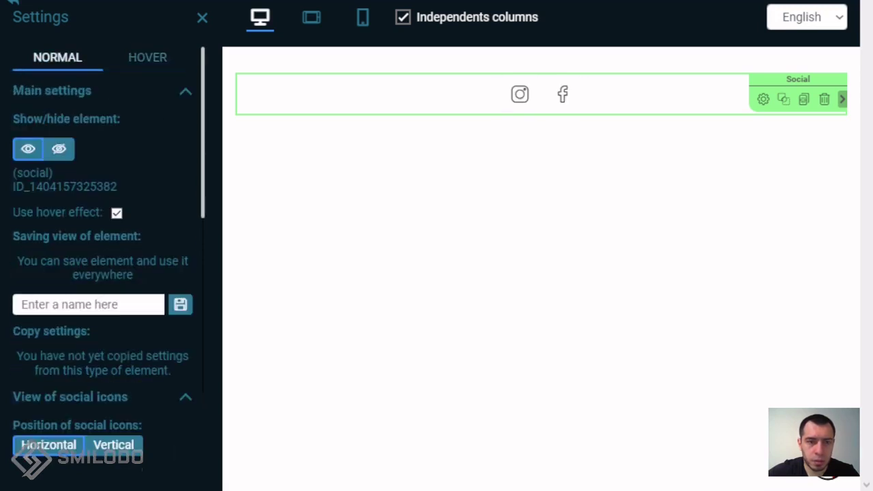
{"action": "left_click", "coordinate": [147, 58]}
{"action": "scroll", "coordinate": [103, 266], "scroll_direction": "down", "scroll_amount": 2}
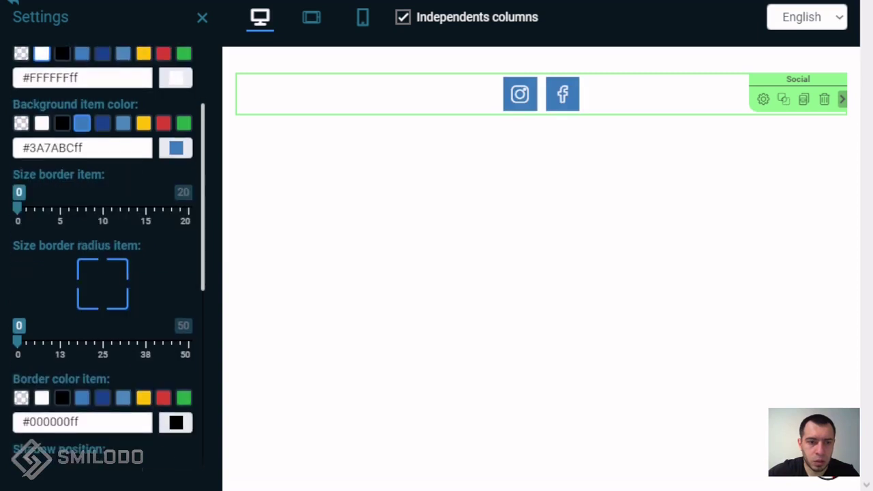
{"action": "scroll", "coordinate": [102, 273], "scroll_direction": "down", "scroll_amount": 3}
{"action": "scroll", "coordinate": [103, 273], "scroll_direction": "up", "scroll_amount": 5}
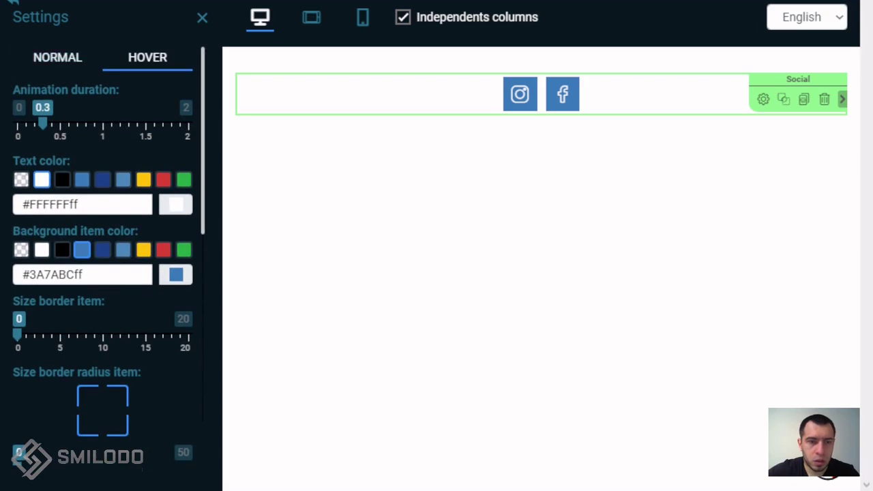
{"action": "left_click", "coordinate": [57, 57]}
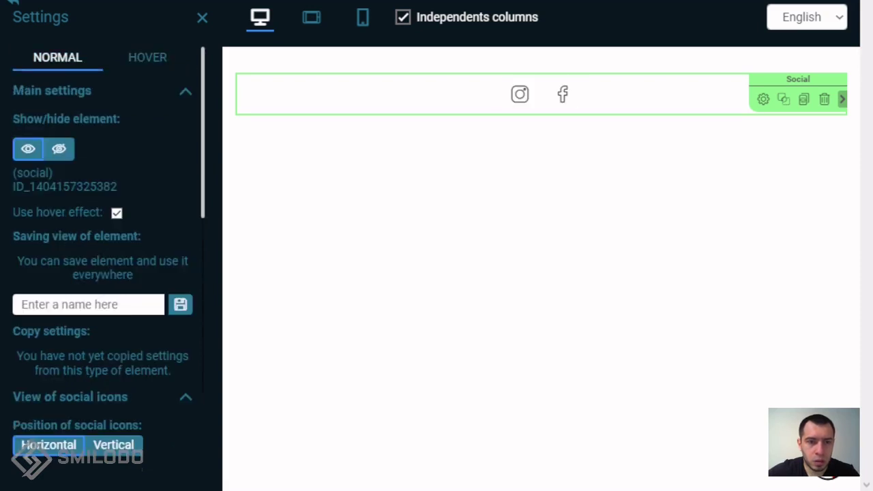
Try the vertical position and the bold style on the social icons, restoring the horizontal position and normal style
{"action": "scroll", "coordinate": [102, 273], "scroll_direction": "down", "scroll_amount": 4}
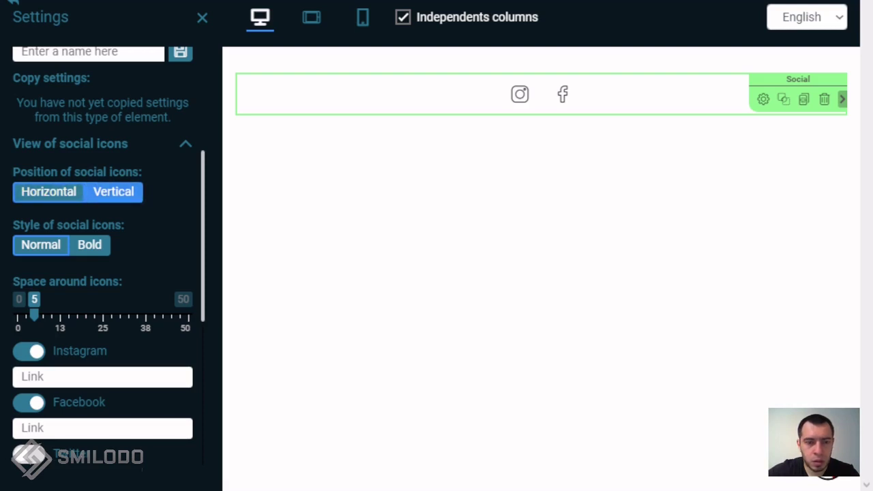
{"action": "left_click", "coordinate": [113, 192]}
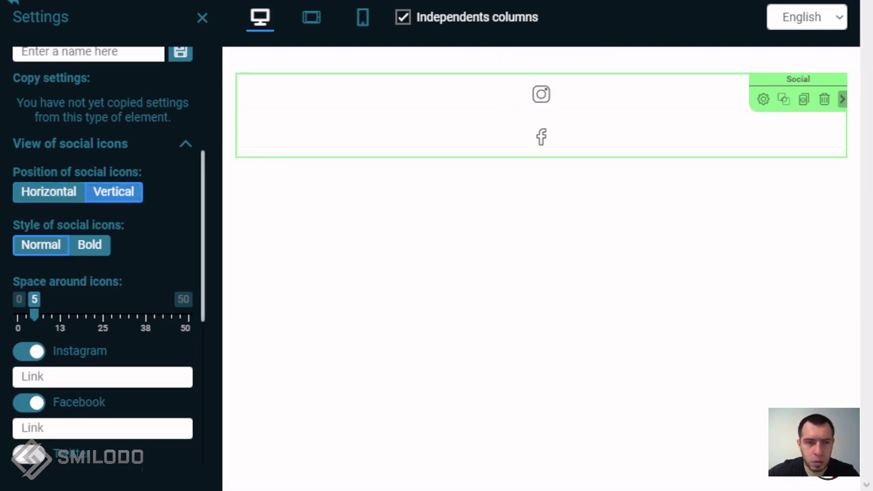
{"action": "left_click", "coordinate": [49, 192]}
{"action": "scroll", "coordinate": [102, 308], "scroll_direction": "down", "scroll_amount": 2}
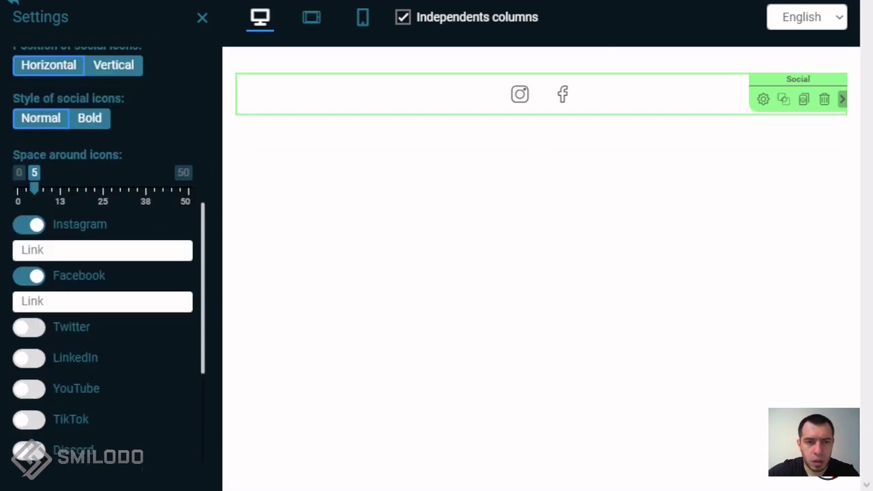
{"action": "left_click", "coordinate": [90, 118]}
{"action": "left_click", "coordinate": [41, 119]}
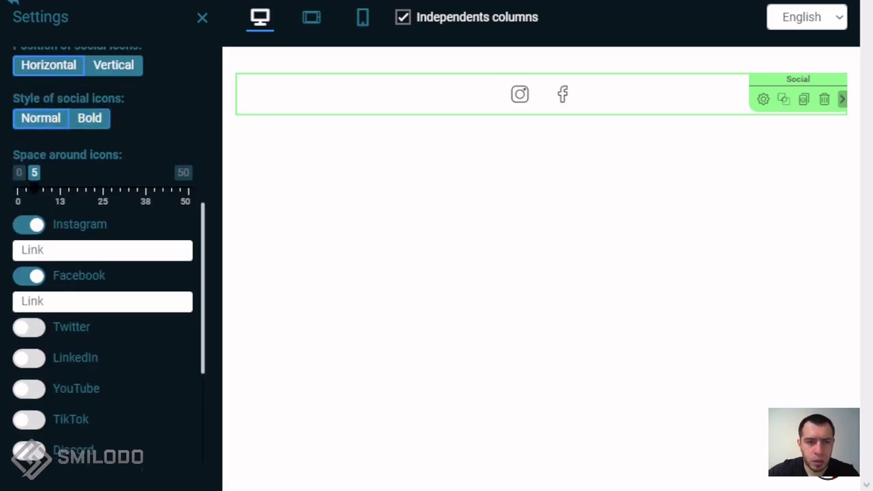
Slightly reduce the space around the social icons and add the Twitter icon between Instagram and Facebook
{"action": "mouse_move", "coordinate": [34, 189]}
{"action": "left_mouse_down"}
{"action": "mouse_move", "coordinate": [105, 189]}
{"action": "mouse_move", "coordinate": [27, 189]}
{"action": "left_mouse_up"}
{"action": "scroll", "coordinate": [102, 273], "scroll_direction": "down", "scroll_amount": 2}
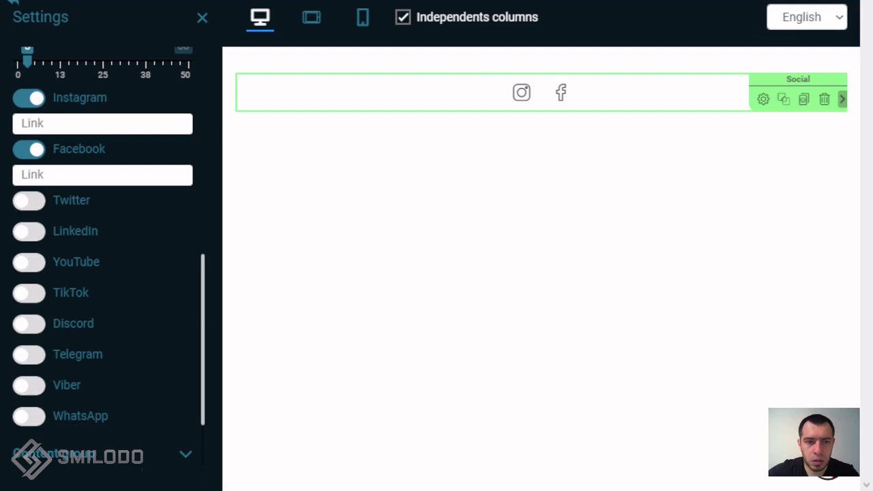
{"action": "left_click", "coordinate": [29, 200]}
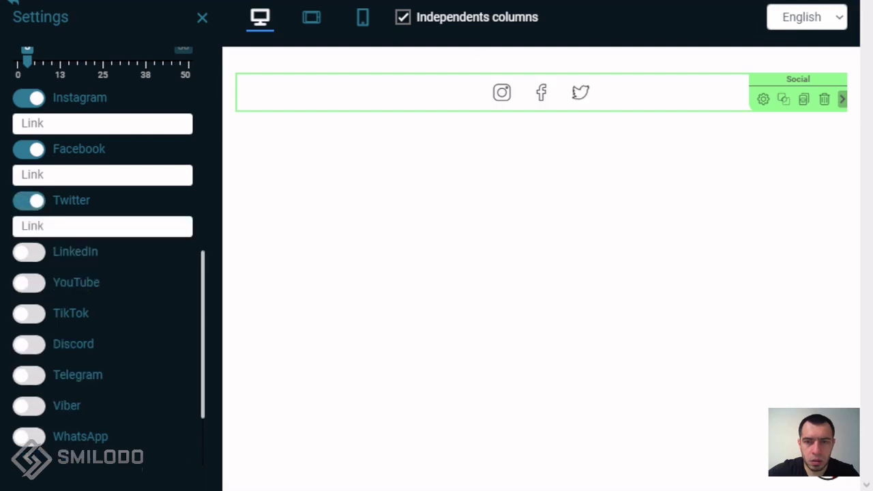
{"action": "left_click", "coordinate": [29, 200]}
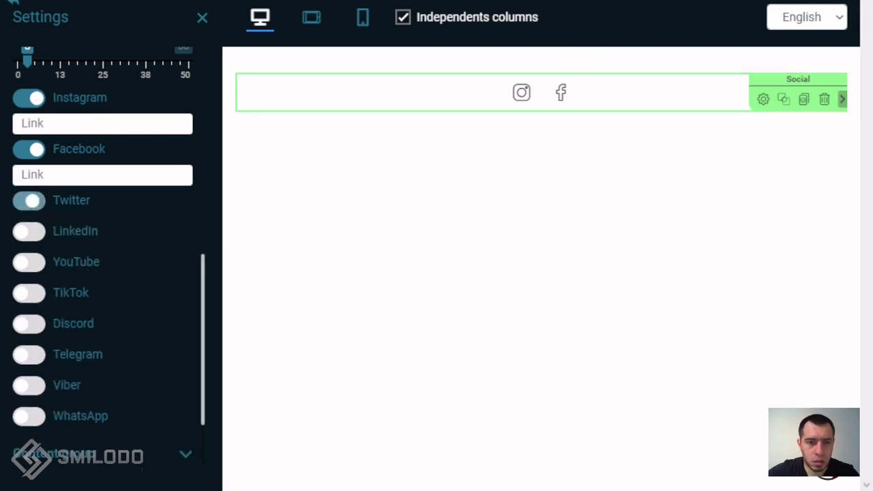
{"action": "left_click_drag", "start_coordinate": [39, 201], "coordinate": [39, 148]}
{"action": "left_click", "coordinate": [29, 149]}
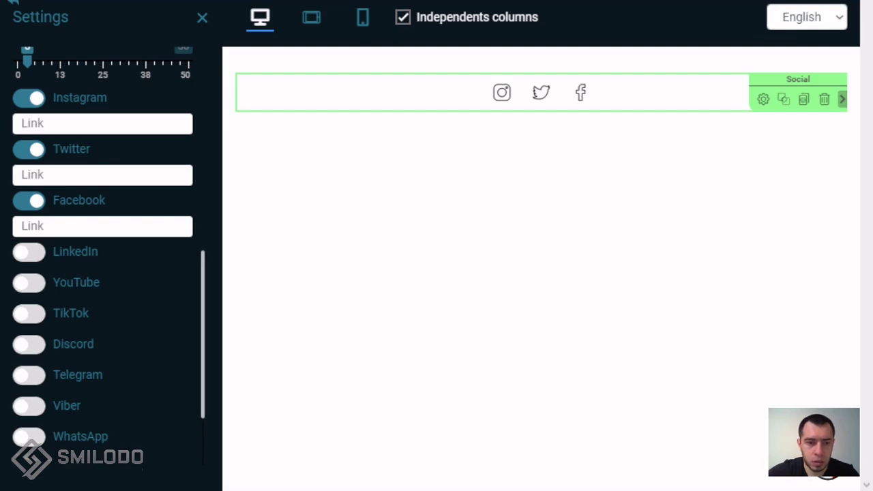
Set the text size of the social icons to 22 in the content settings
{"action": "scroll", "coordinate": [102, 273], "scroll_direction": "down", "scroll_amount": 2}
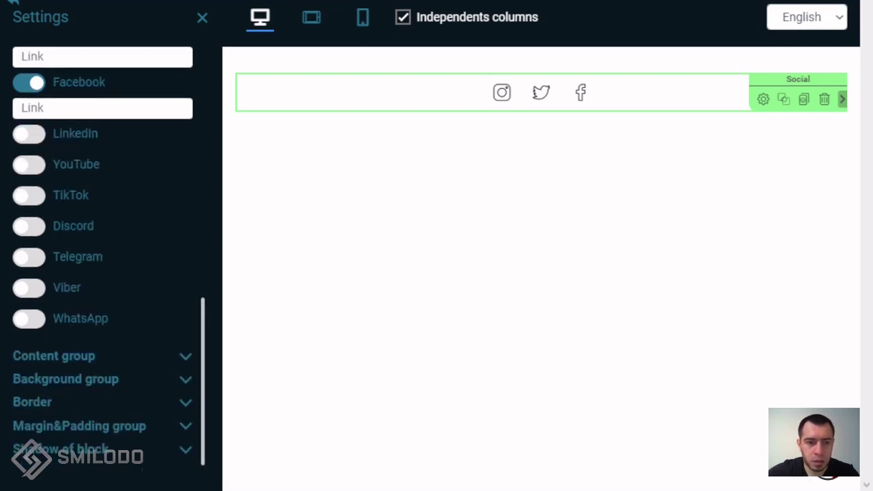
{"action": "left_click", "coordinate": [102, 356]}
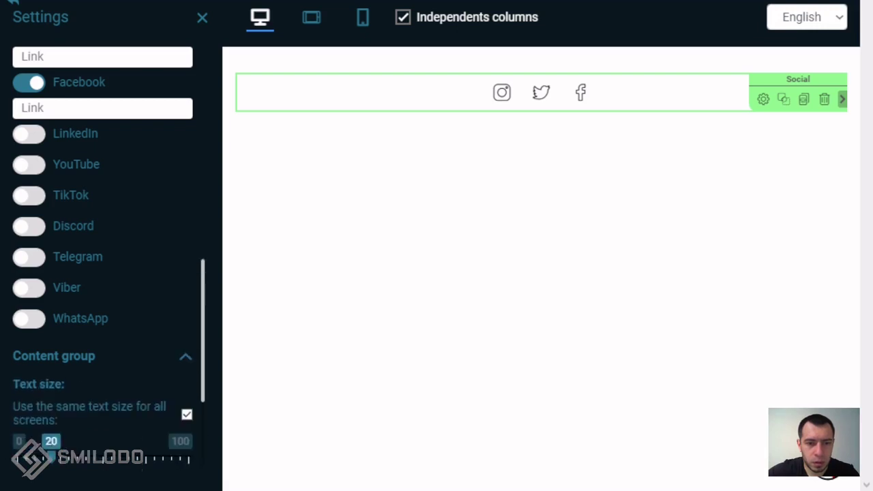
{"action": "scroll", "coordinate": [102, 273], "scroll_direction": "down", "scroll_amount": 3}
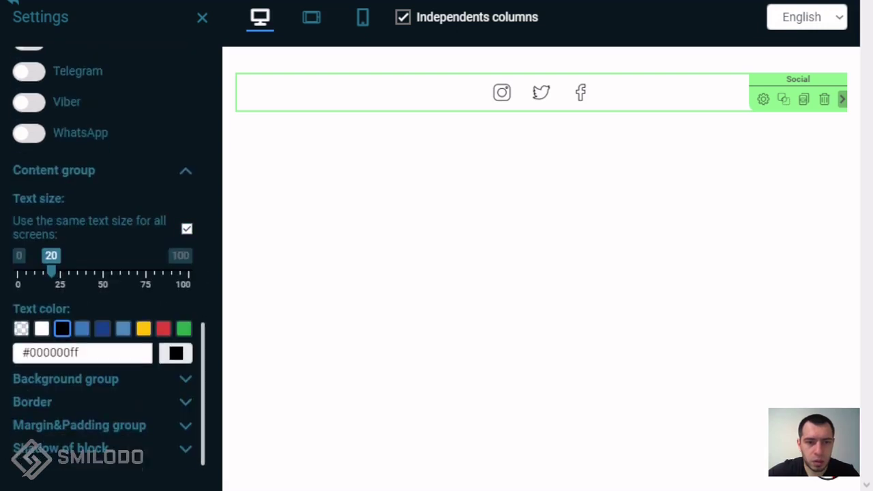
{"action": "mouse_move", "coordinate": [51, 271]}
{"action": "left_mouse_down"}
{"action": "mouse_move", "coordinate": [103, 272]}
{"action": "mouse_move", "coordinate": [54, 272]}
{"action": "left_mouse_up"}
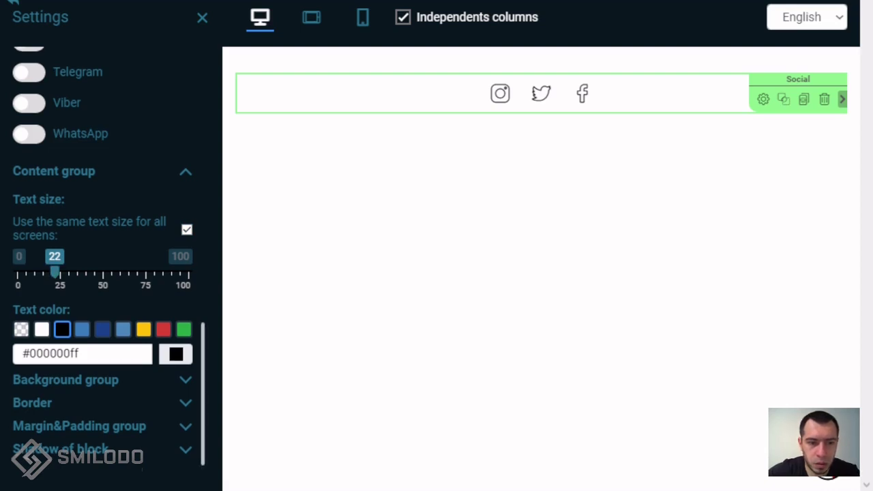
Try yellow and red text colors on the social icons, settling on light blue #4D87BCff
{"action": "left_click", "coordinate": [122, 330]}
{"action": "left_click", "coordinate": [143, 330]}
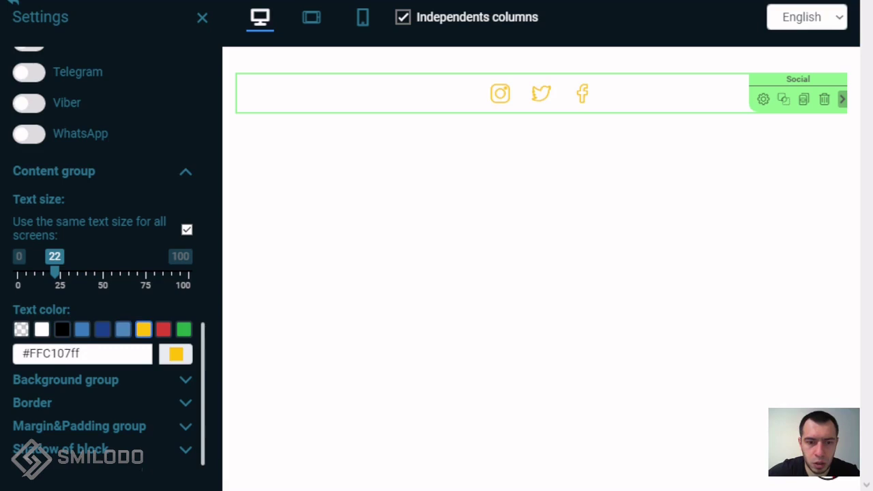
{"action": "left_click", "coordinate": [163, 329]}
{"action": "left_click", "coordinate": [144, 330]}
{"action": "left_click", "coordinate": [123, 330]}
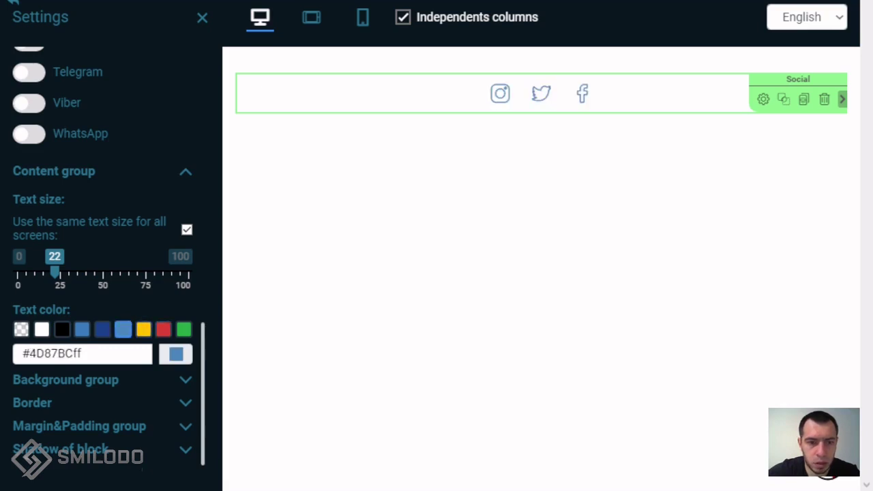
Try several background colors on the Social element, settling on dark blue #1B428Dff
{"action": "scroll", "coordinate": [102, 256], "scroll_direction": "up", "scroll_amount": 3}
{"action": "scroll", "coordinate": [103, 256], "scroll_direction": "down", "scroll_amount": 3}
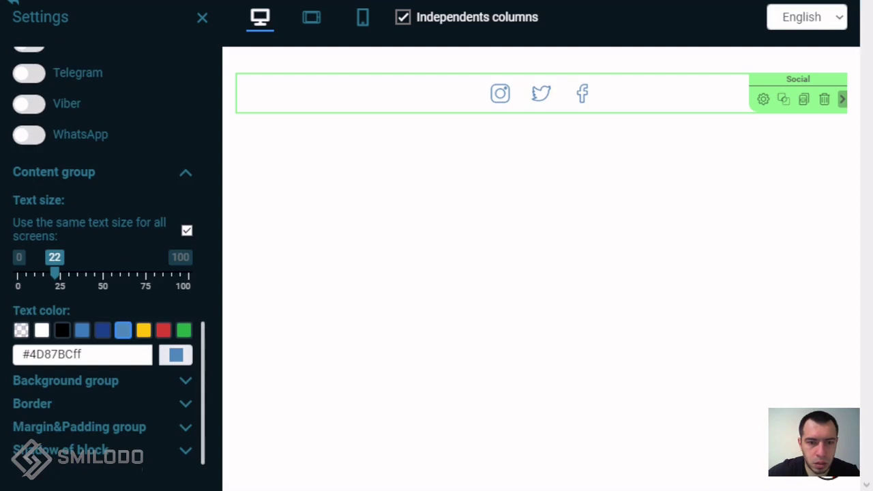
{"action": "left_click", "coordinate": [103, 381]}
{"action": "scroll", "coordinate": [102, 273], "scroll_direction": "down", "scroll_amount": 3}
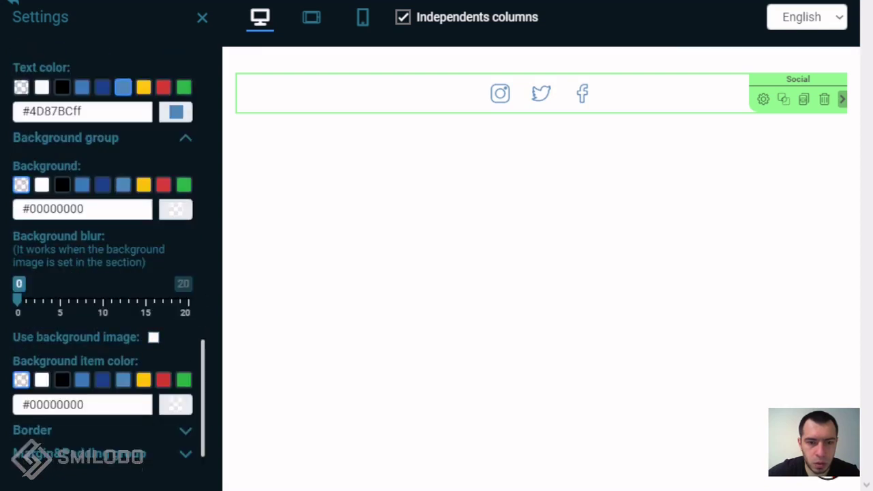
{"action": "left_click", "coordinate": [163, 185]}
{"action": "left_click", "coordinate": [143, 185]}
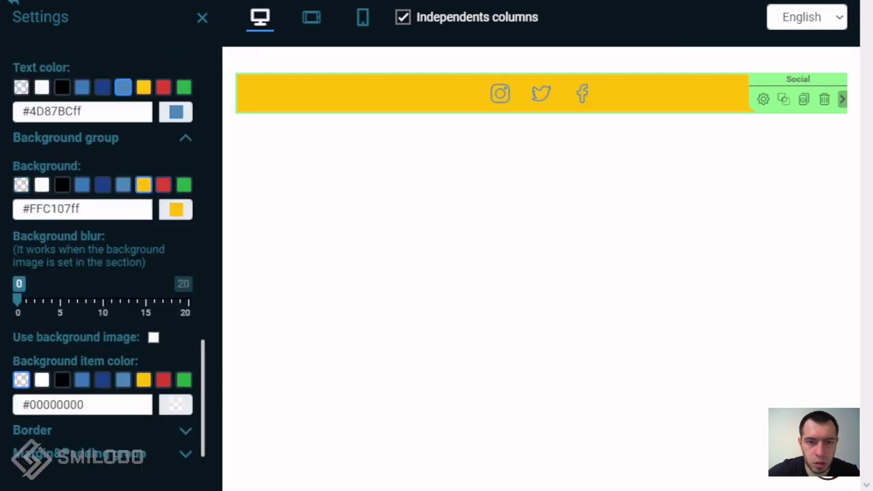
{"action": "left_click", "coordinate": [123, 185]}
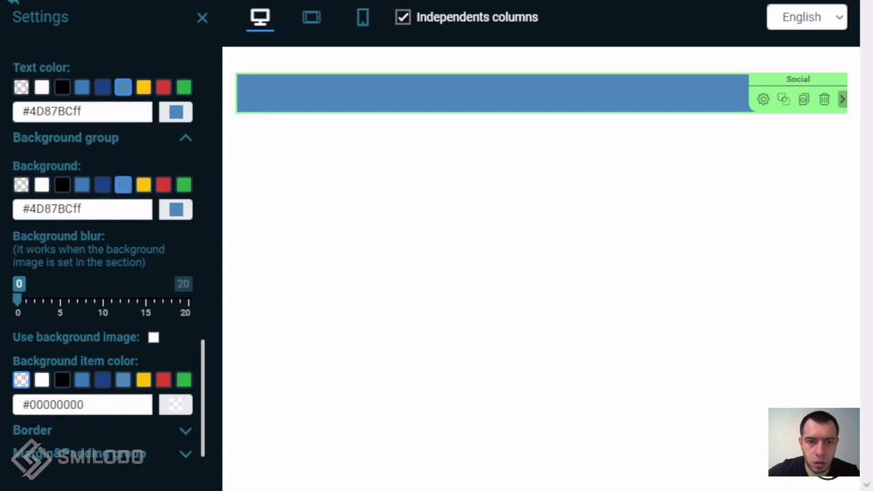
{"action": "left_click", "coordinate": [102, 184]}
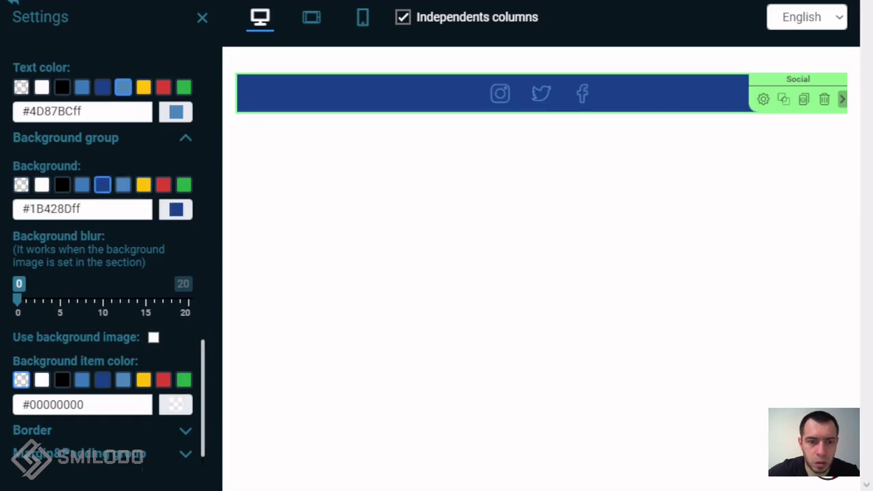
Try yellow and green as the background item color of the social icons, settling on red #DB4437ff
{"action": "scroll", "coordinate": [109, 258], "scroll_direction": "down", "scroll_amount": 1}
{"action": "left_click", "coordinate": [144, 351]}
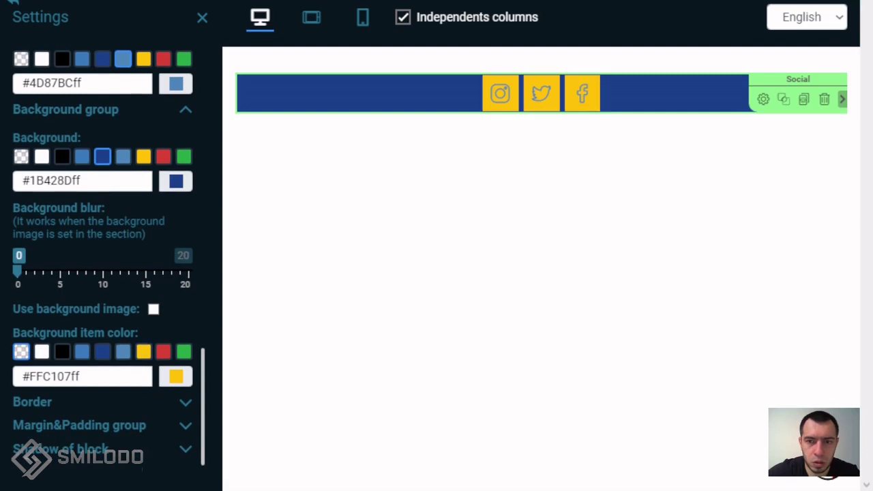
{"action": "left_click", "coordinate": [184, 352]}
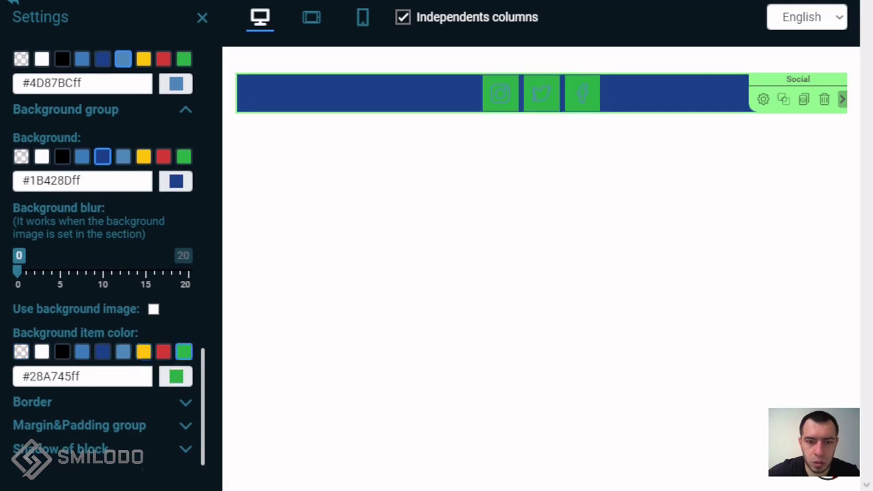
{"action": "left_click", "coordinate": [163, 352]}
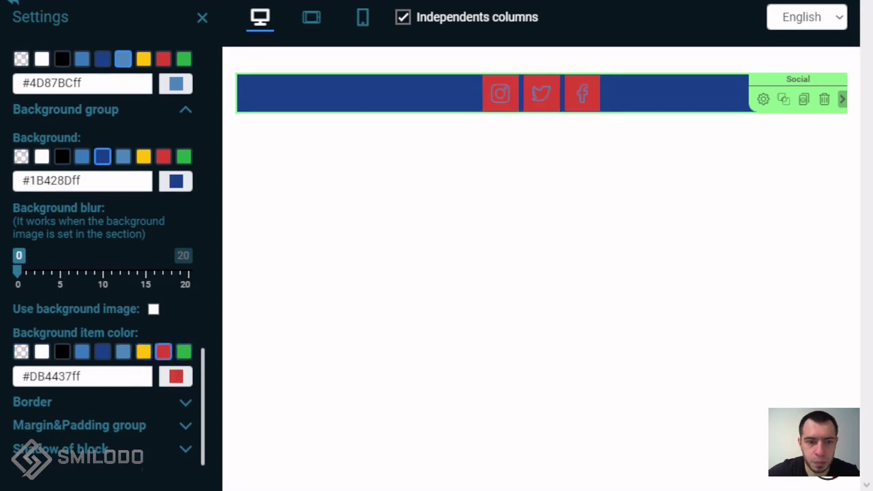
Give the social icon items a yellow border of size 2 with a border radius of 12
{"action": "left_click", "coordinate": [103, 402]}
{"action": "scroll", "coordinate": [102, 273], "scroll_direction": "down", "scroll_amount": 3}
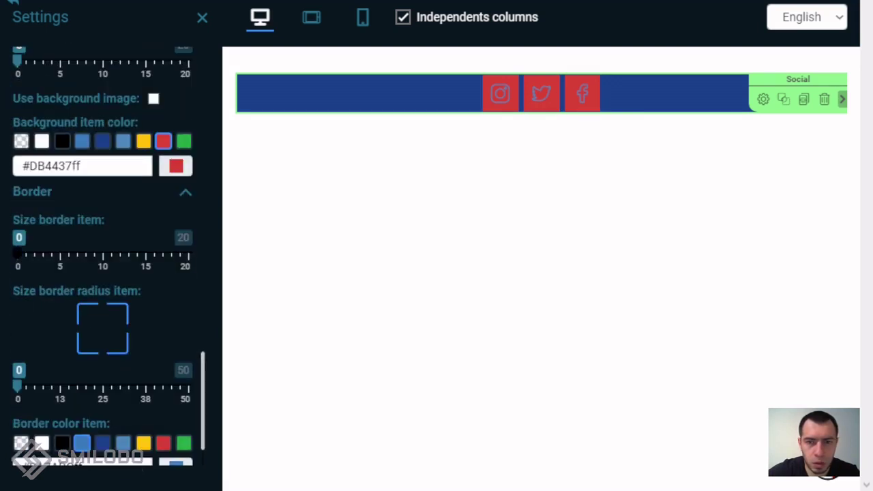
{"action": "left_click_drag", "start_coordinate": [18, 252], "coordinate": [33, 254]}
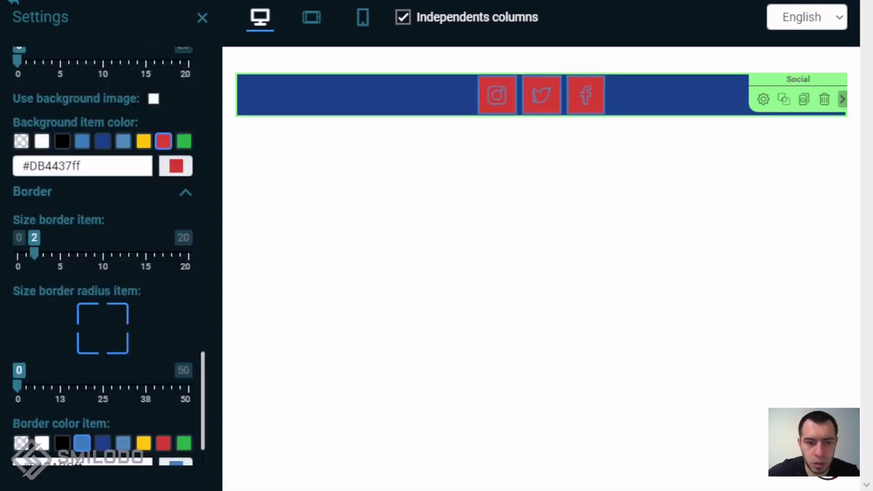
{"action": "left_click", "coordinate": [144, 443]}
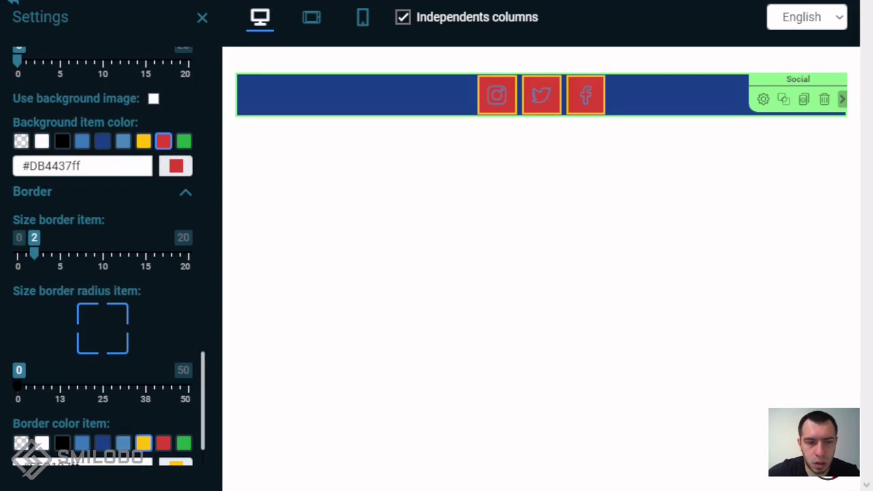
{"action": "left_click_drag", "start_coordinate": [18, 386], "coordinate": [59, 386]}
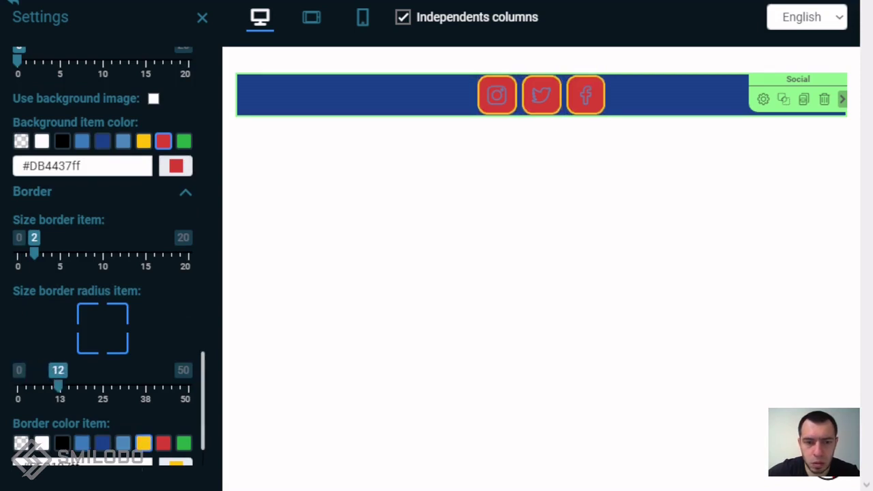
Set the border radius of the social icon items to 0 on every corner except the top-right one
{"action": "left_click_drag", "start_coordinate": [59, 386], "coordinate": [17, 387]}
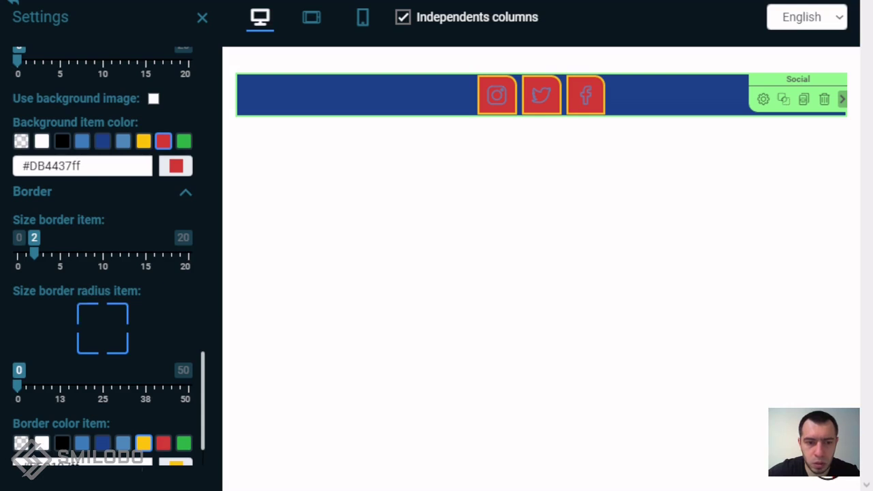
Set the item padding of the Social element to 15 on all four sides
{"action": "scroll", "coordinate": [102, 273], "scroll_direction": "down", "scroll_amount": 1}
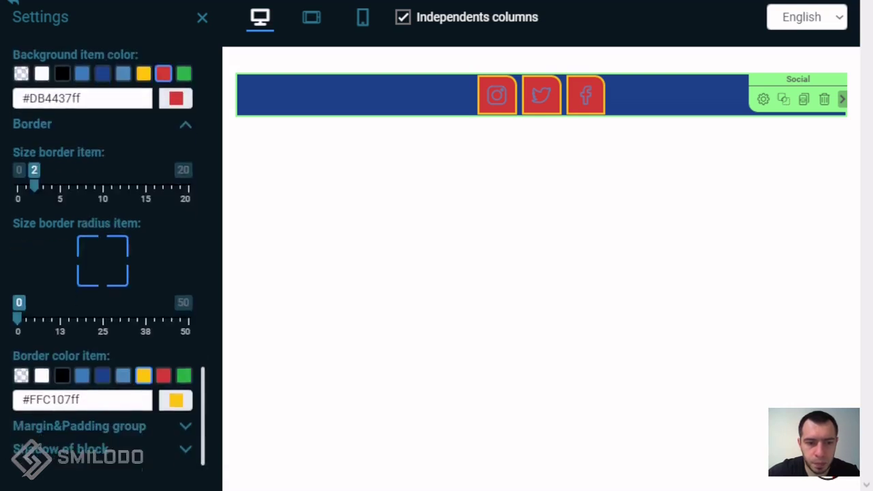
{"action": "left_click", "coordinate": [103, 426]}
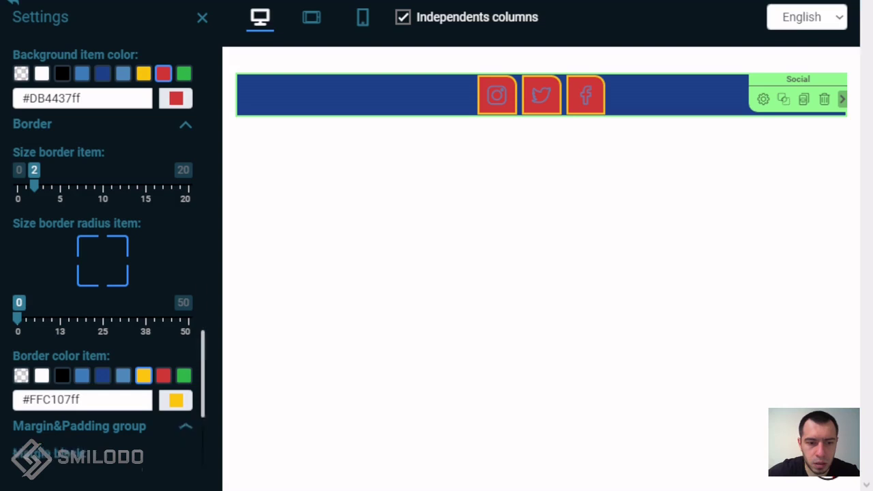
{"action": "scroll", "coordinate": [102, 255], "scroll_direction": "down", "scroll_amount": 5}
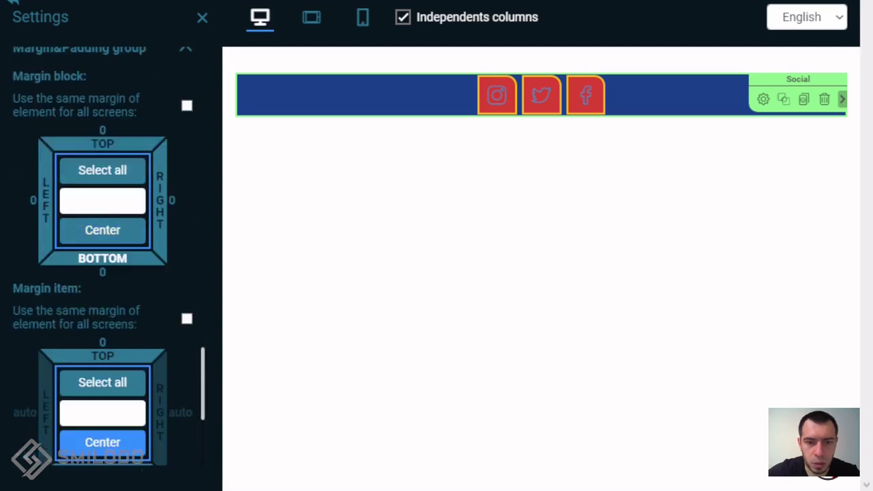
{"action": "scroll", "coordinate": [103, 259], "scroll_direction": "down", "scroll_amount": 3}
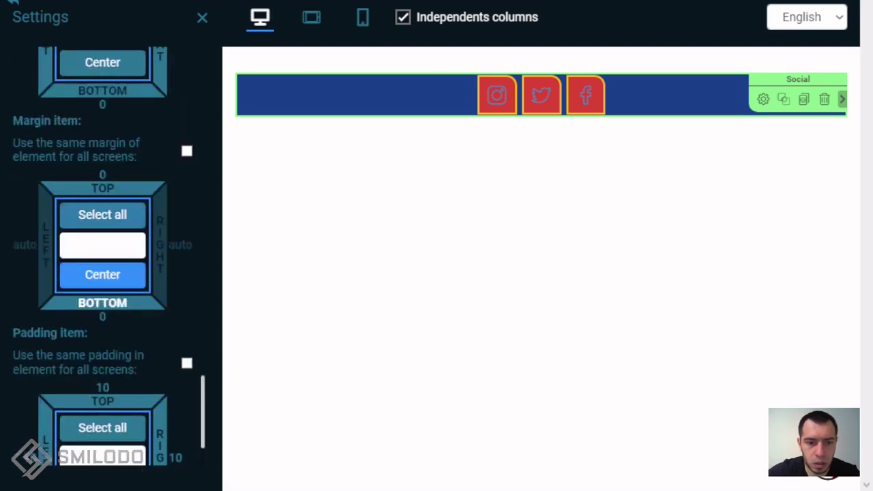
{"action": "scroll", "coordinate": [102, 259], "scroll_direction": "down", "scroll_amount": 1}
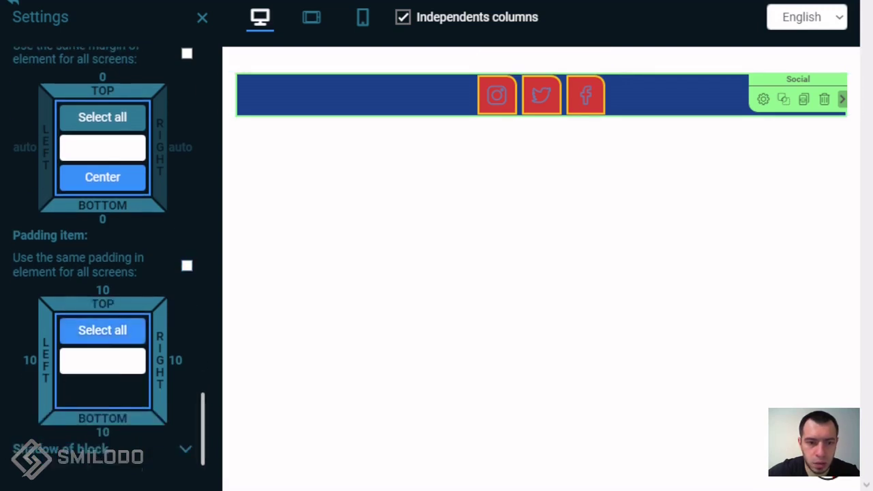
{"action": "left_click", "coordinate": [102, 330]}
{"action": "type", "text": "15"}
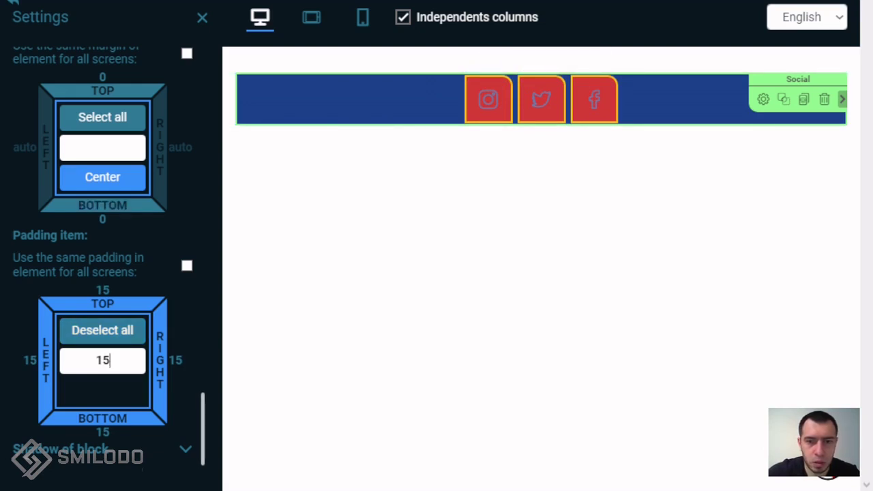
{"action": "left_click", "coordinate": [102, 176]}
{"action": "left_click", "coordinate": [103, 177]}
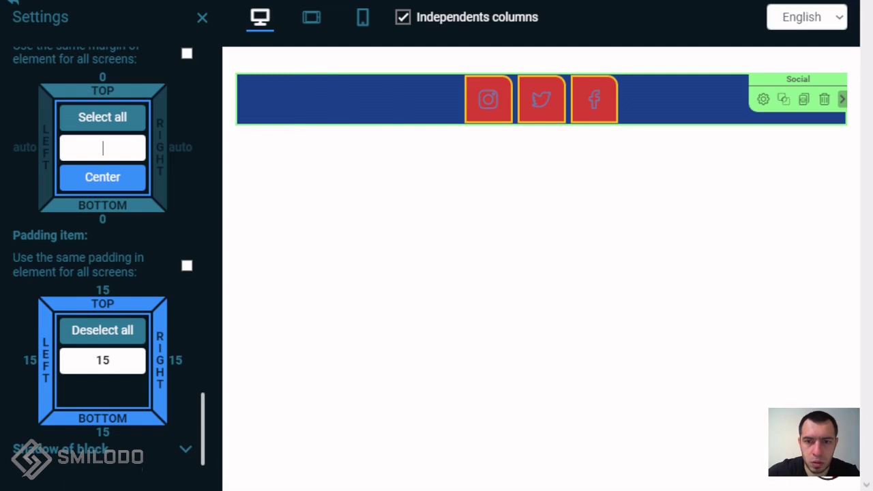
{"action": "scroll", "coordinate": [103, 245], "scroll_direction": "up", "scroll_amount": 3}
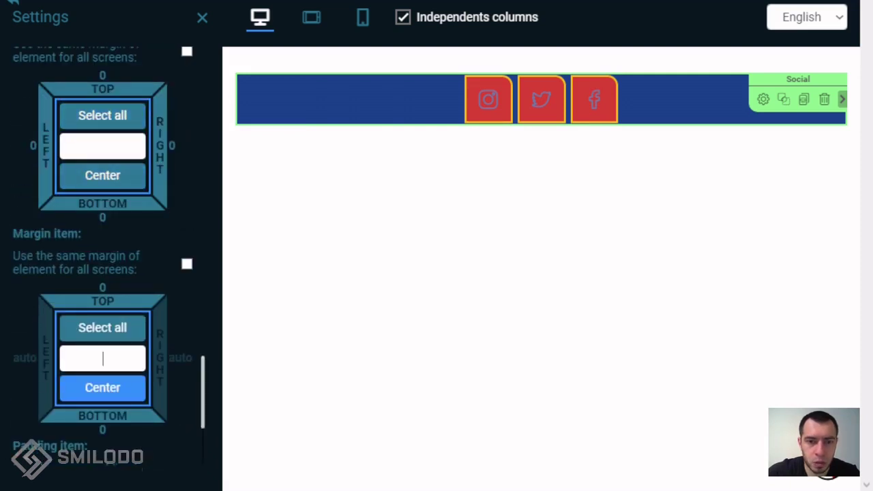
{"action": "scroll", "coordinate": [102, 257], "scroll_direction": "down", "scroll_amount": 3}
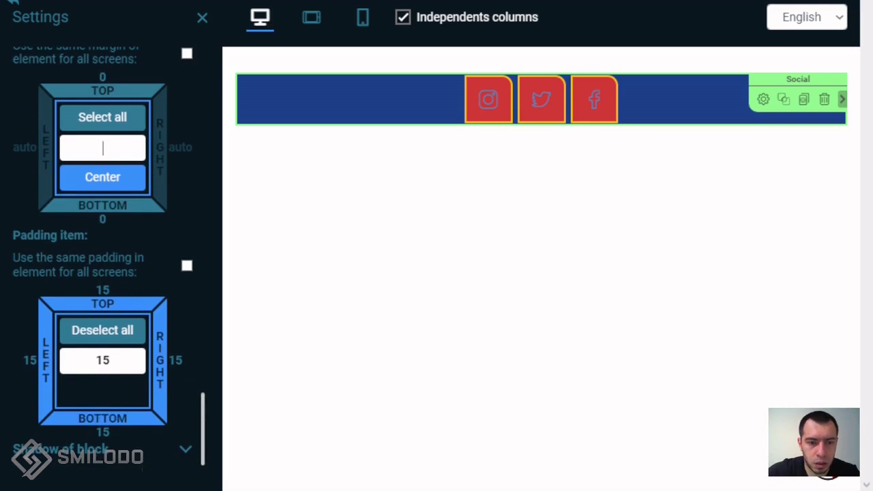
Give the social icons an inside shadow with blur size 4, shadow size 6 and vertical position -1
{"action": "scroll", "coordinate": [102, 256], "scroll_direction": "down", "scroll_amount": 5}
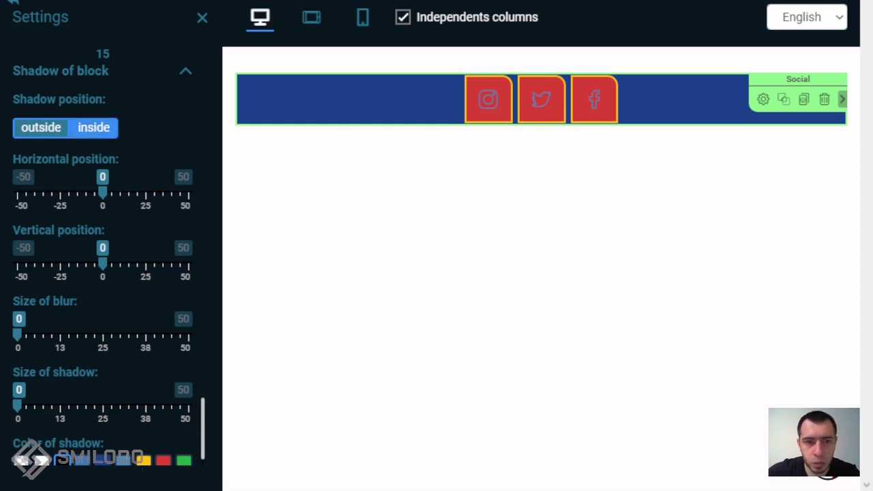
{"action": "left_click", "coordinate": [94, 127]}
{"action": "left_click", "coordinate": [93, 128]}
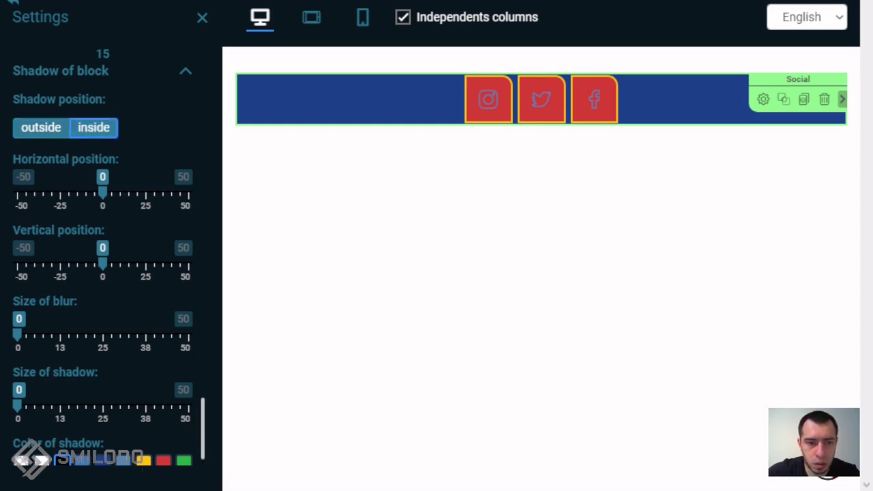
{"action": "left_click_drag", "start_coordinate": [17, 335], "coordinate": [31, 334]}
{"action": "left_click_drag", "start_coordinate": [18, 406], "coordinate": [38, 406]}
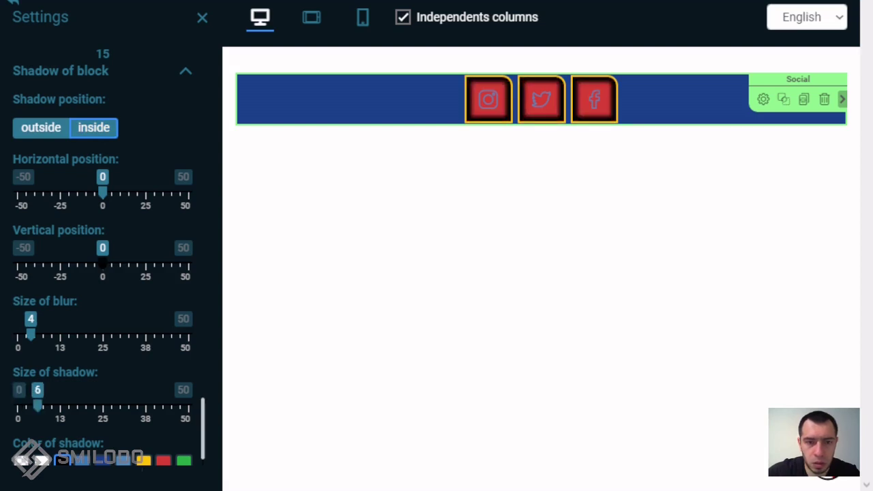
{"action": "mouse_move", "coordinate": [102, 264]}
{"action": "left_mouse_down"}
{"action": "mouse_move", "coordinate": [111, 264]}
{"action": "mouse_move", "coordinate": [101, 264]}
{"action": "left_mouse_up"}
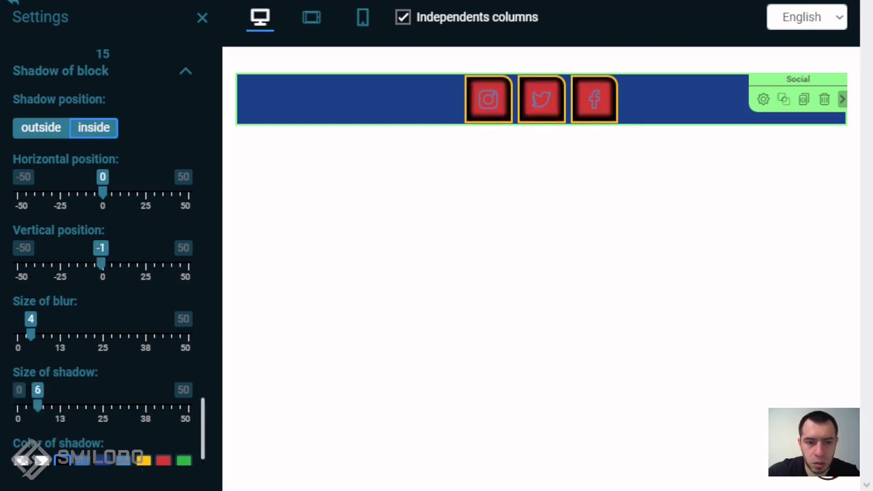
Color the icons' shadow light blue #4D87BC and reduce its opacity to 0.35
{"action": "left_click", "coordinate": [123, 460]}
{"action": "scroll", "coordinate": [122, 409], "scroll_direction": "down", "scroll_amount": 1}
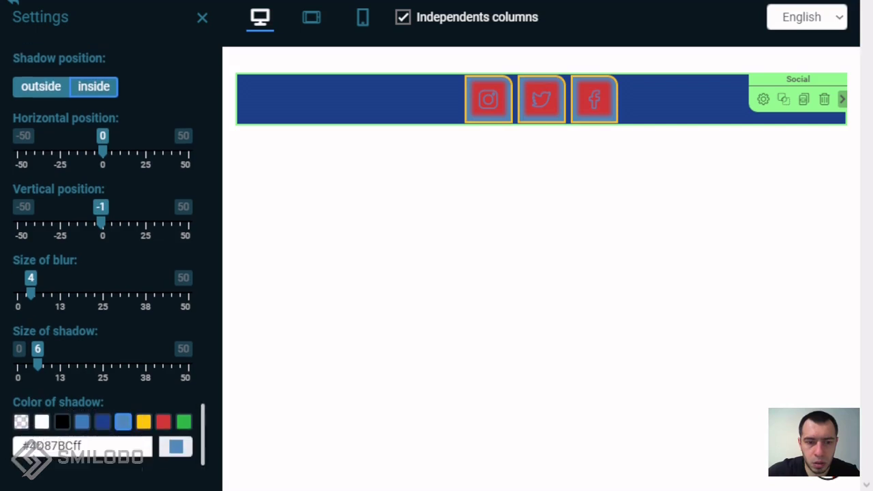
{"action": "left_click", "coordinate": [176, 447]}
{"action": "left_click_drag", "start_coordinate": [188, 295], "coordinate": [188, 364]}
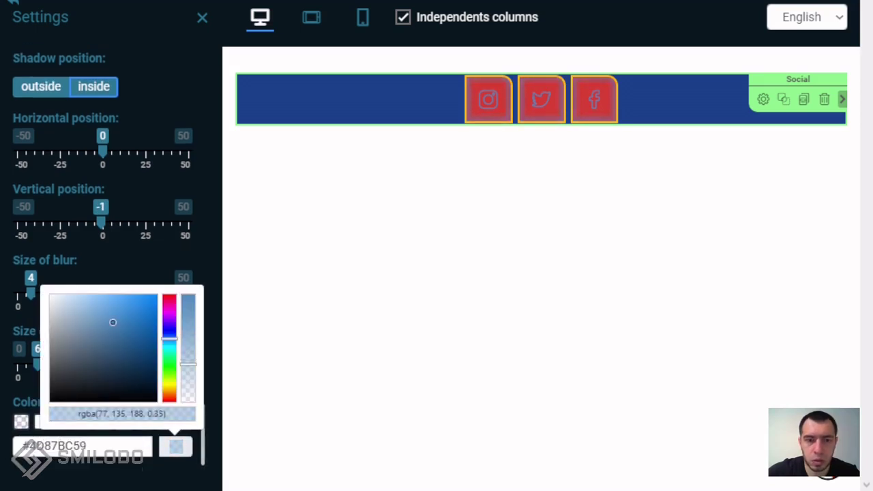
{"action": "scroll", "coordinate": [102, 273], "scroll_direction": "up", "scroll_amount": 5}
{"action": "scroll", "coordinate": [102, 273], "scroll_direction": "down", "scroll_amount": 5}
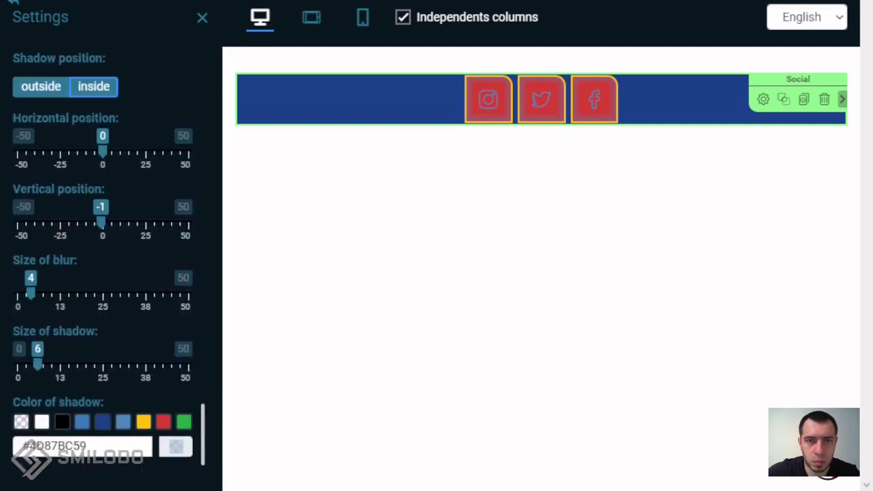